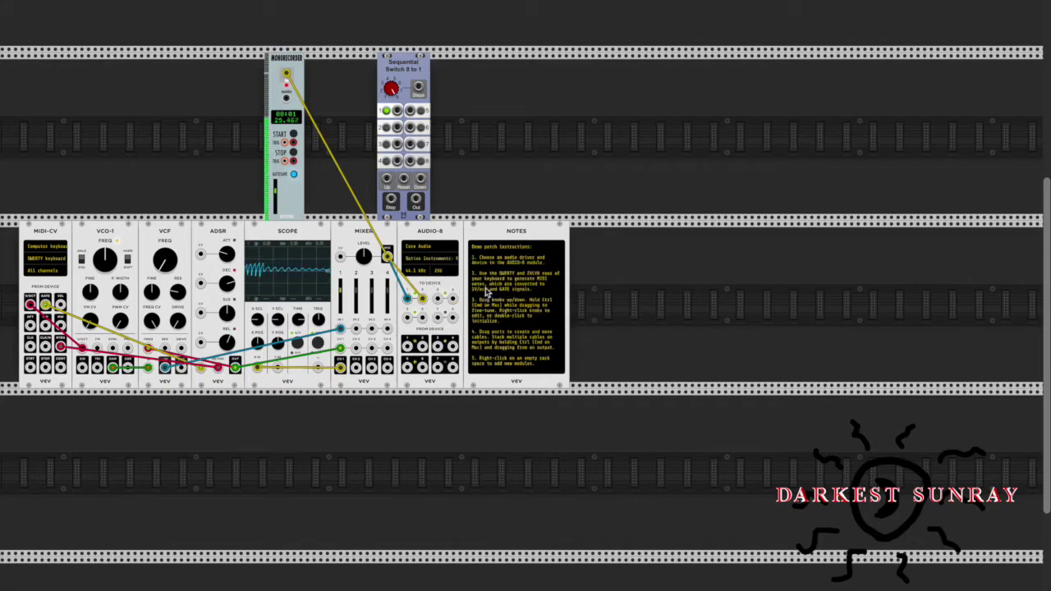
# Search the module library for "sequenc" and place the SEQ-3 sequencer in the empty rack row above MIDI-CV.
pyautogui.hscroll(-5, 399, 324)
pyautogui.hscroll(-5, 380, 345)
pyautogui.scroll(3, 380, 345)
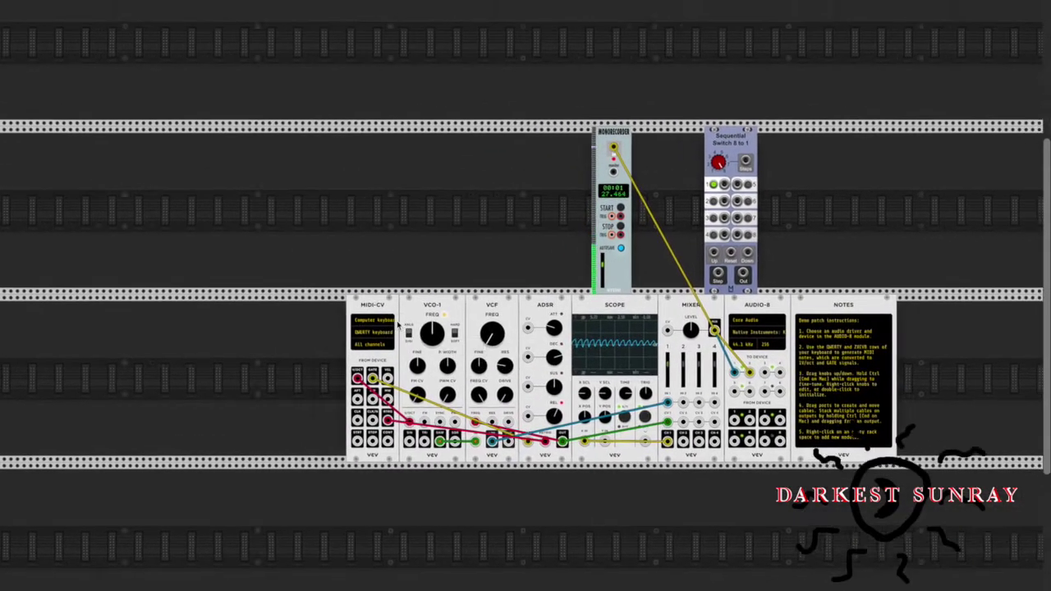
pyautogui.hscroll(3, 380, 345)
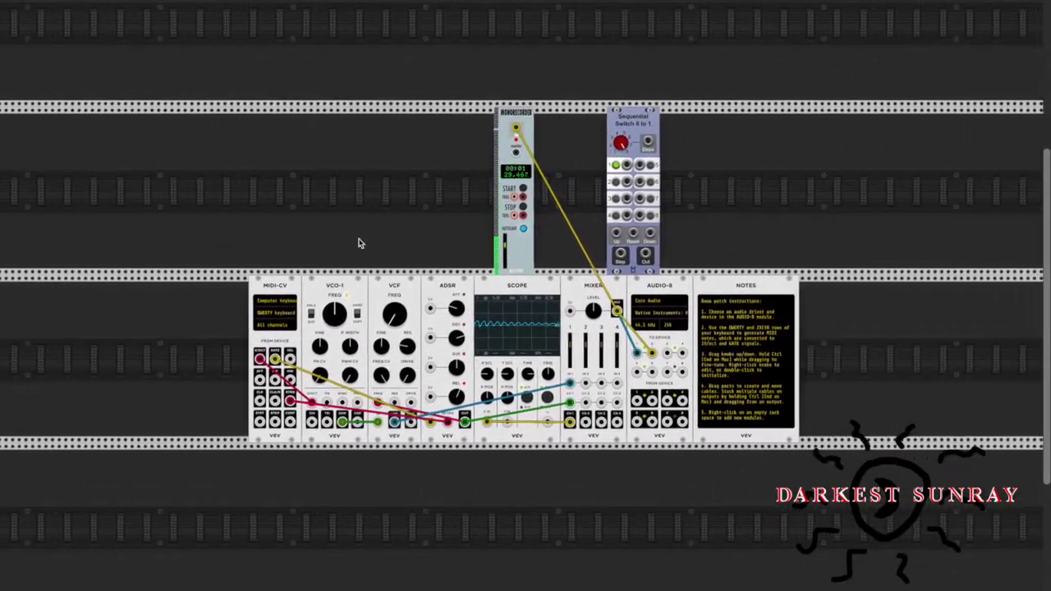
pyautogui.rightClick(359, 245)
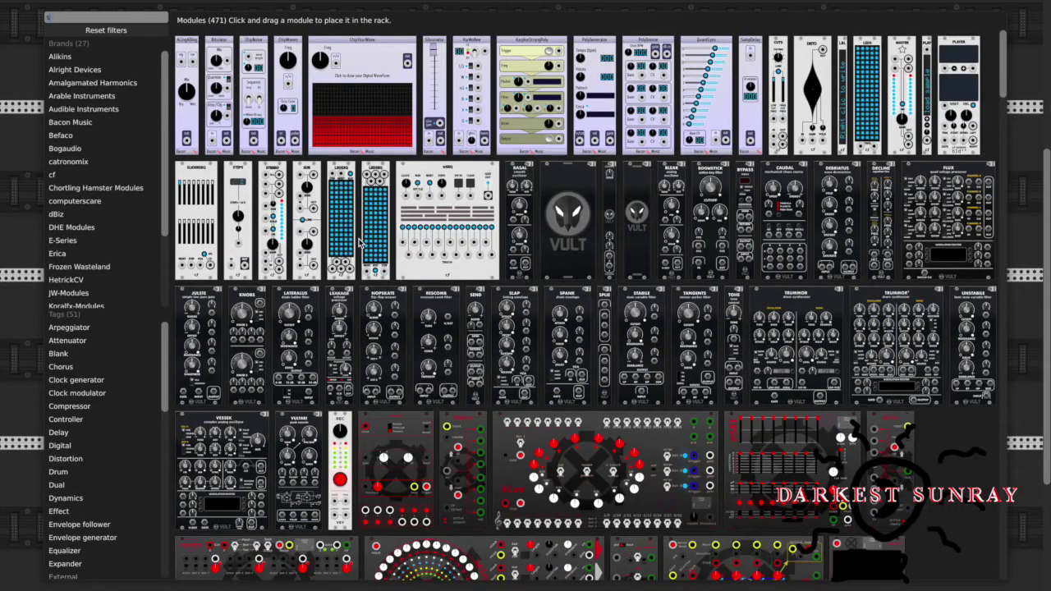
pyautogui.write('seq')
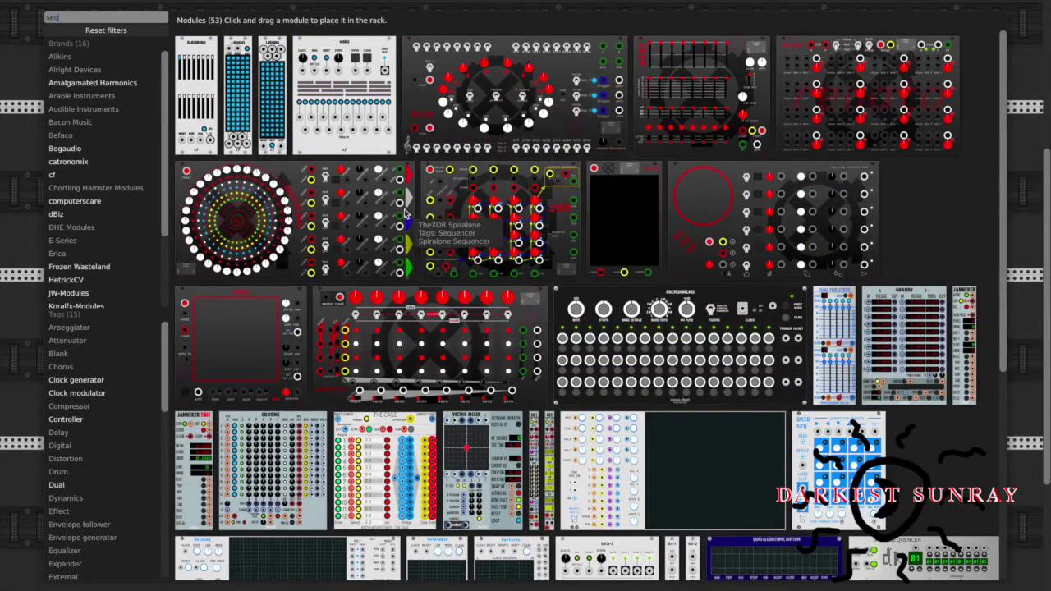
pyautogui.write('e')
pyautogui.press('BackSpace')
pyautogui.write('uenc')
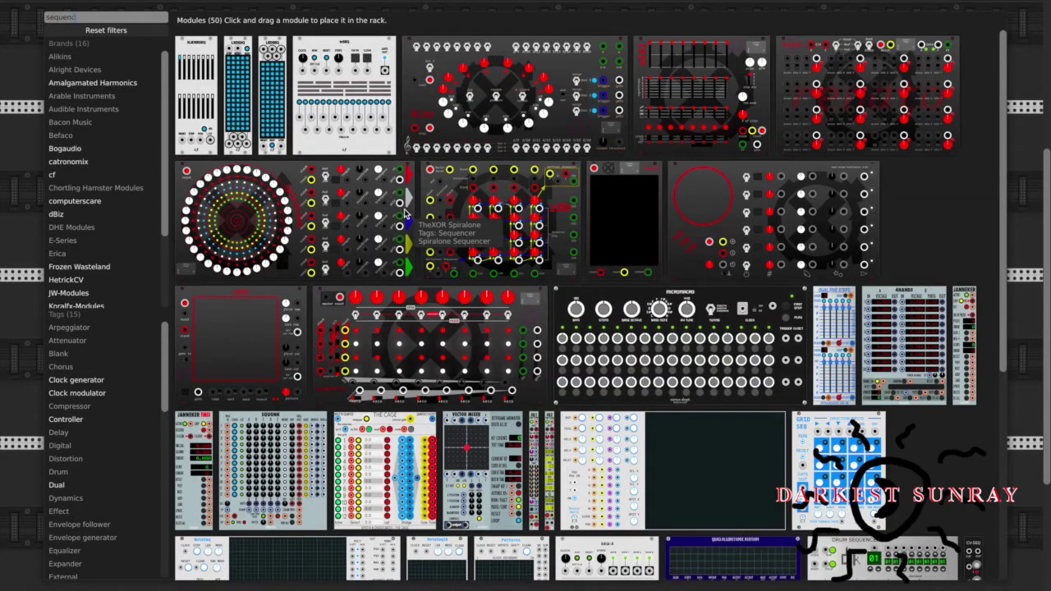
pyautogui.scroll(-5, 405, 215)
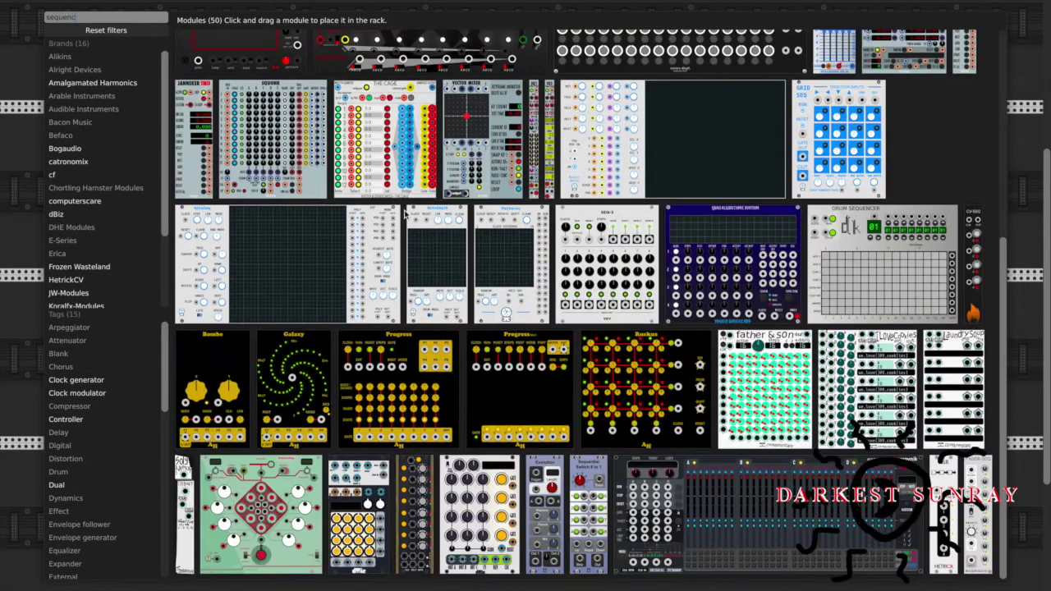
pyautogui.click(596, 217)
pyautogui.moveTo(702, 125); pyautogui.dragTo(304, 155)
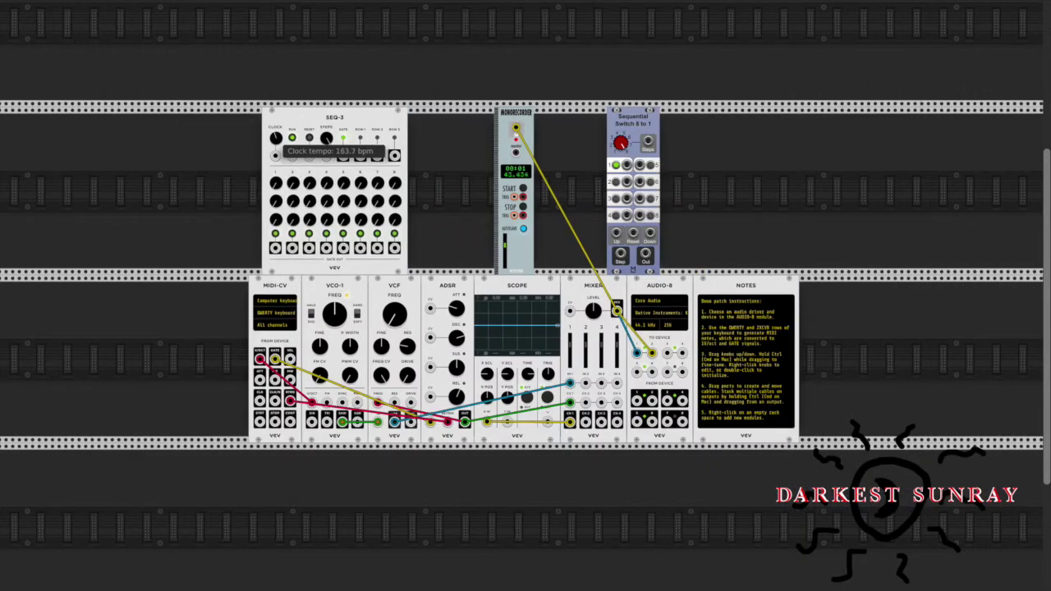
# Replace the MIDI-CV gate and V/OCT cables with SEQ-3's gate output into the ADSR gate and row 1 into VCO-1's V/OCT.
pyautogui.moveTo(289, 194)
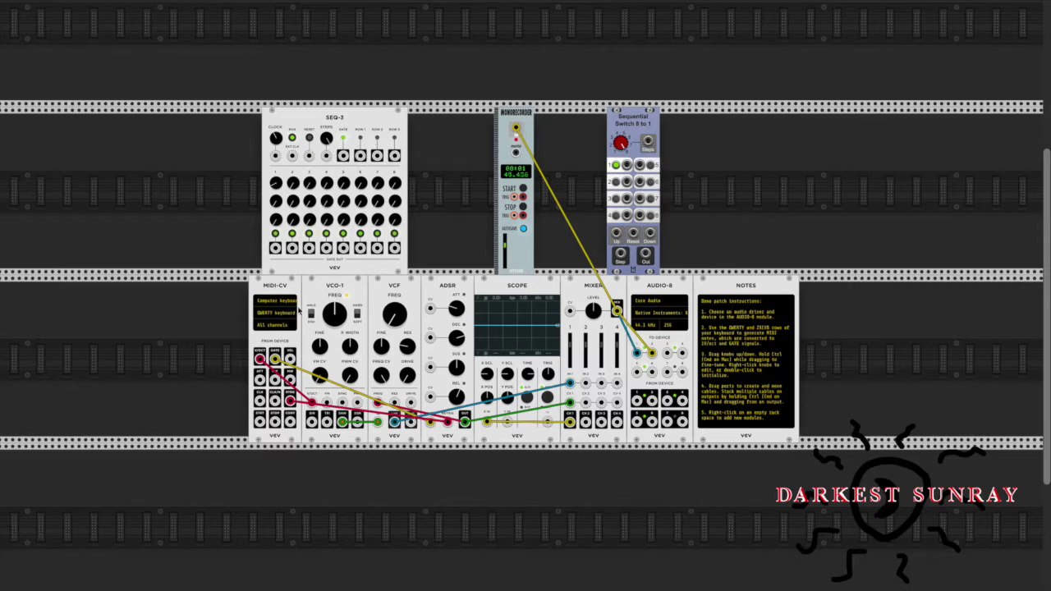
pyautogui.moveTo(275, 358); pyautogui.dragTo(343, 168)
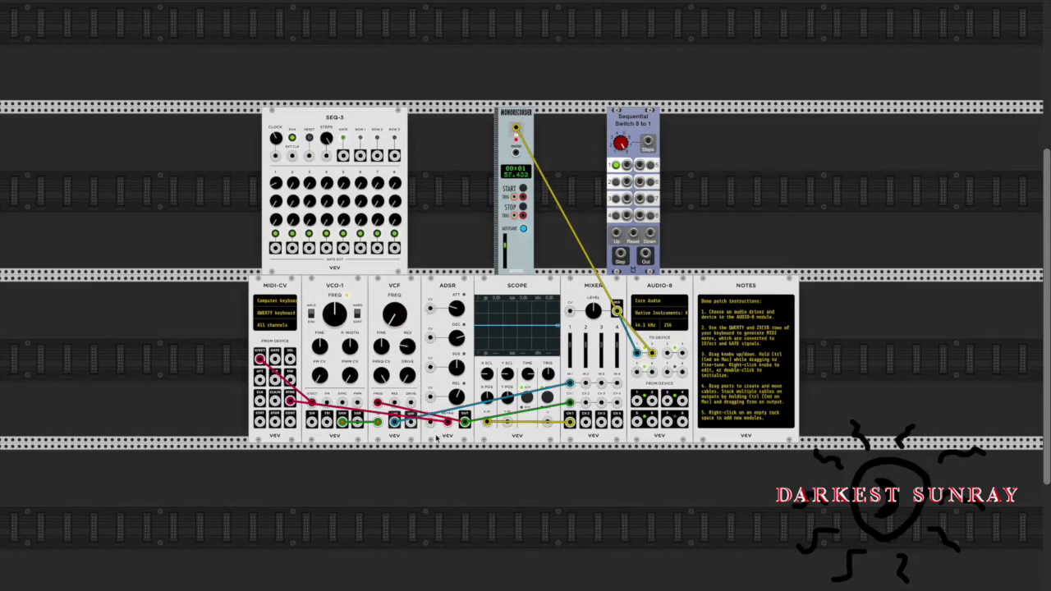
pyautogui.moveTo(428, 421); pyautogui.dragTo(343, 156)
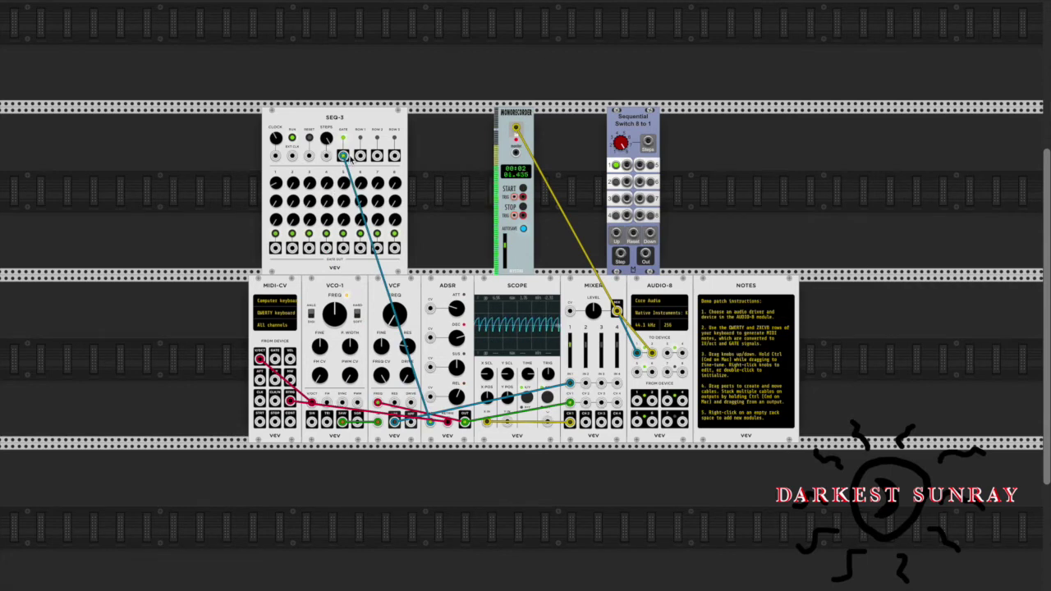
pyautogui.rightClick(261, 362)
pyautogui.moveTo(312, 402); pyautogui.dragTo(359, 156)
# Adjust SEQ-3's row 1 pitch knobs for steps 2, 3 and 4, and lower its step count.
pyautogui.moveTo(293, 183); pyautogui.dragTo(293, 82)
pyautogui.moveTo(309, 184); pyautogui.dragTo(309, 85)
pyautogui.moveTo(326, 184); pyautogui.dragTo(326, 90)
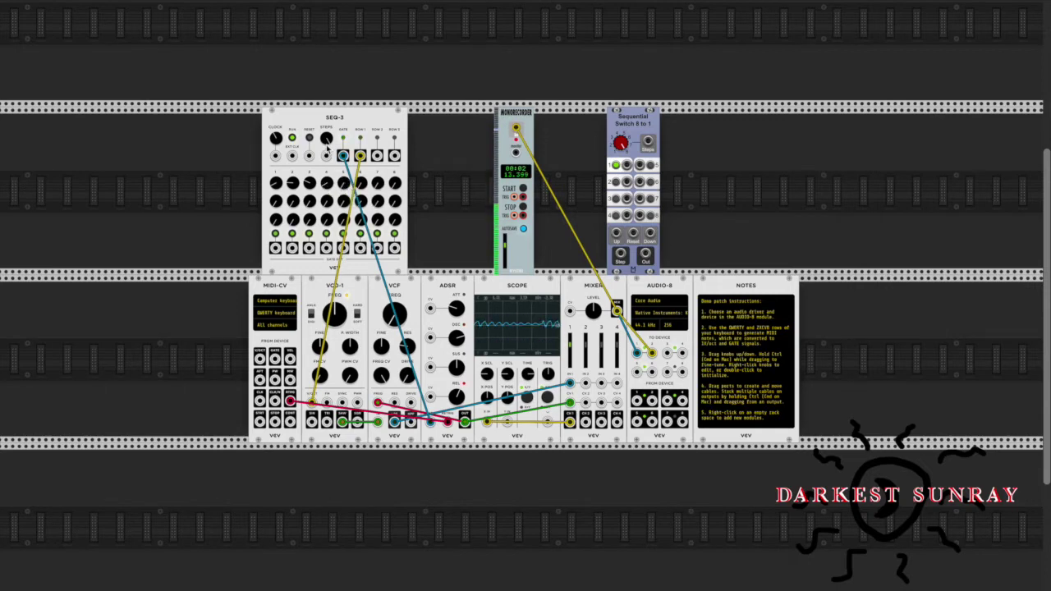
pyautogui.moveTo(329, 146)
pyautogui.moveTo(329, 146); pyautogui.dragTo(329, 156)
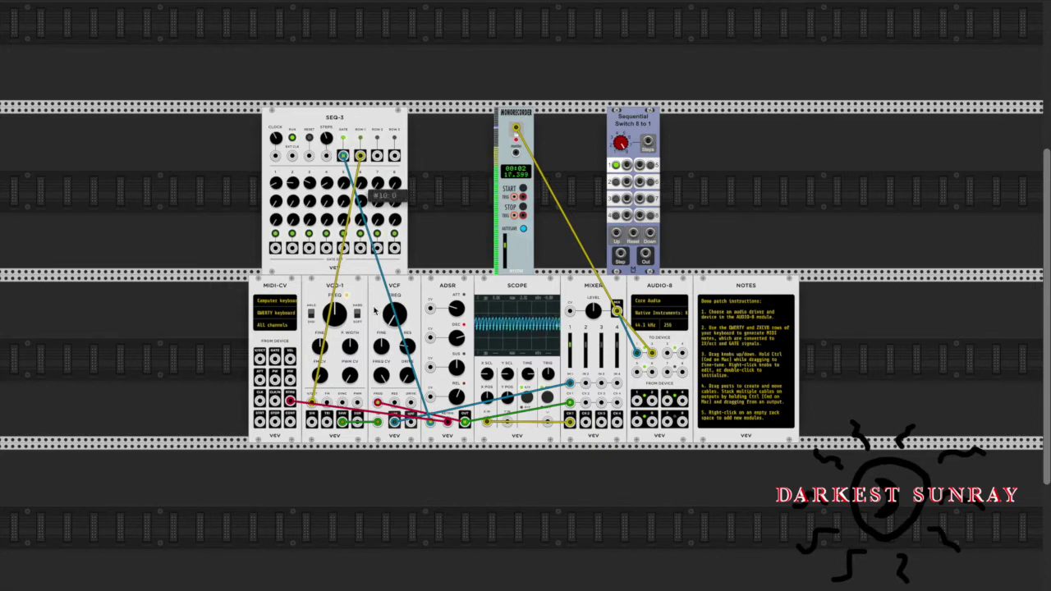
# Search the module library for quantizers and place QuantEyes directly beside SEQ-3.
pyautogui.moveTo(382, 384)
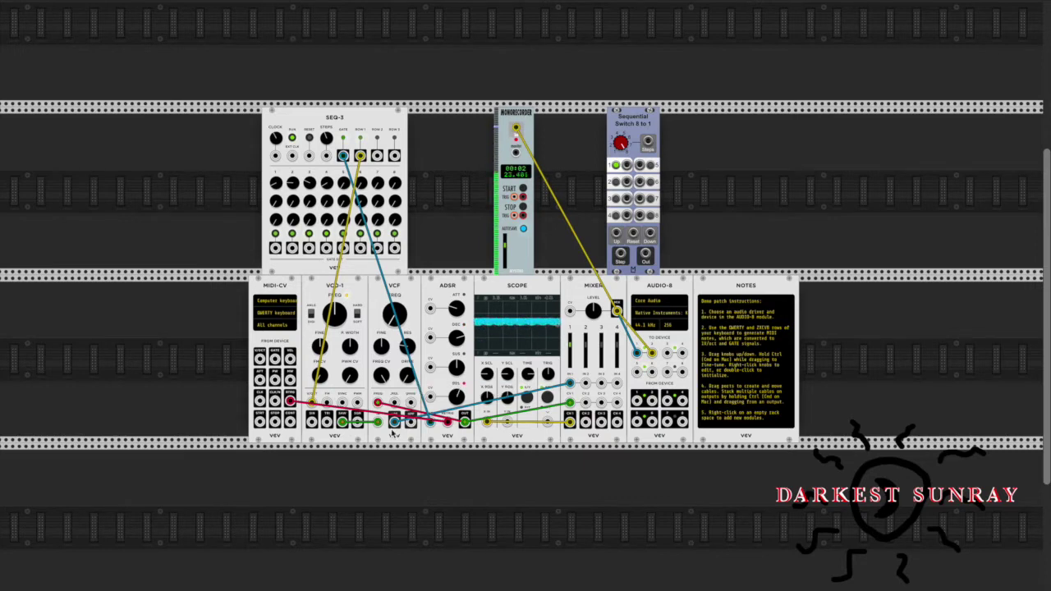
pyautogui.scroll(-2, 392, 434)
pyautogui.scroll(2, 392, 434)
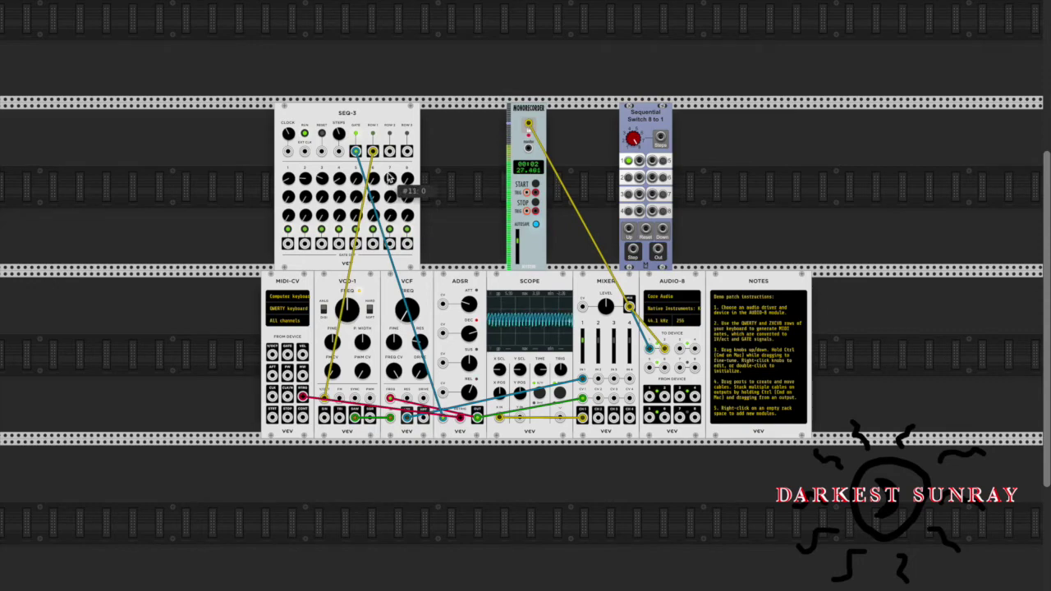
pyautogui.rightClick(465, 155)
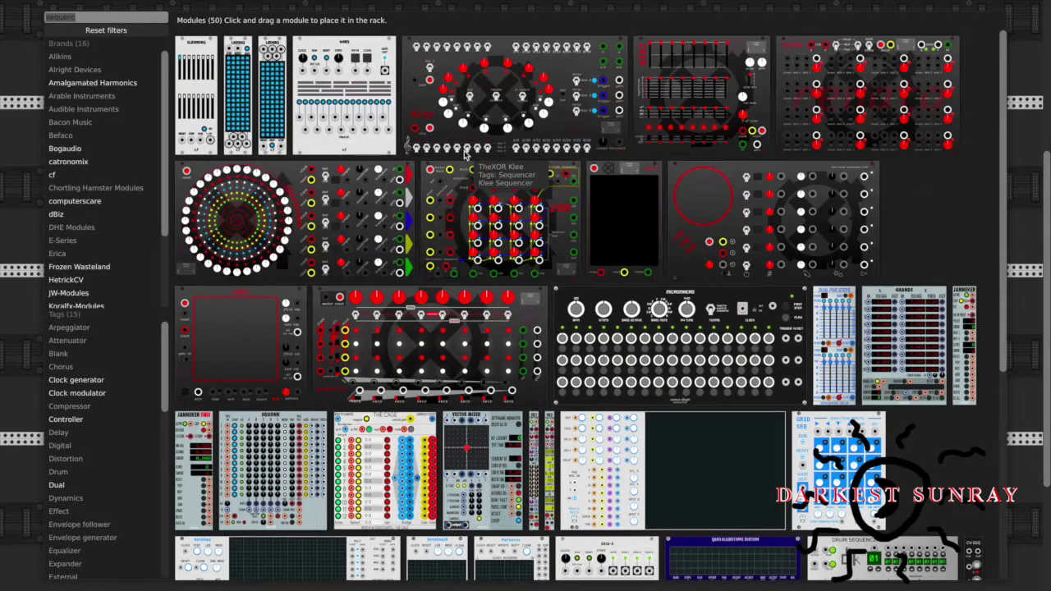
pyautogui.write('quanti')
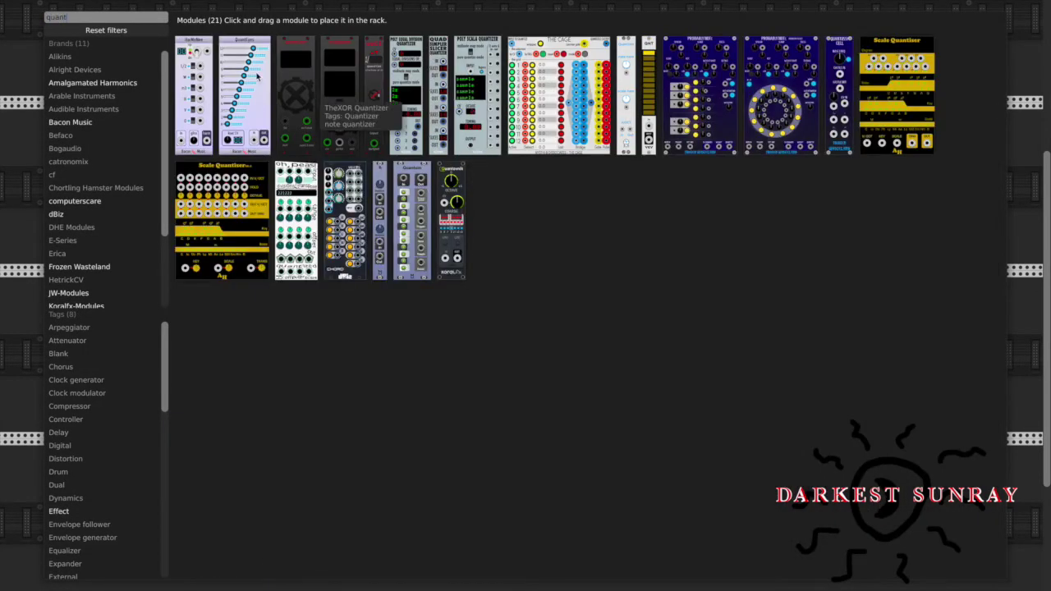
pyautogui.click(245, 47)
pyautogui.click(465, 172)
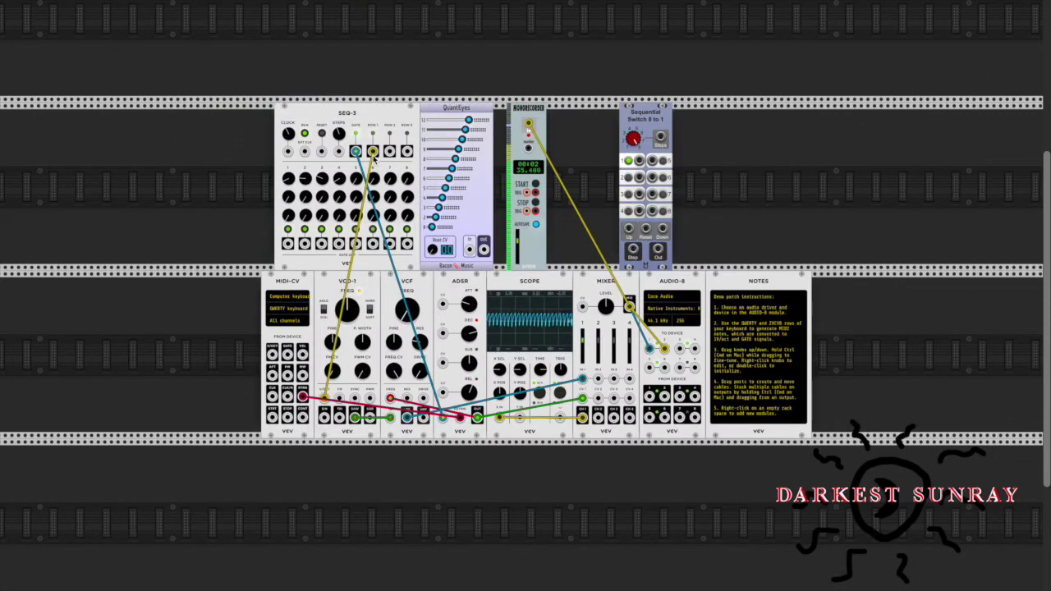
# Route the Sequential Switch output through QuantEyes into VCO-1's V/OCT, and patch SEQ-3 rows 1 and 2 into switch inputs 1 and 2.
pyautogui.moveTo(372, 151); pyautogui.dragTo(658, 250)
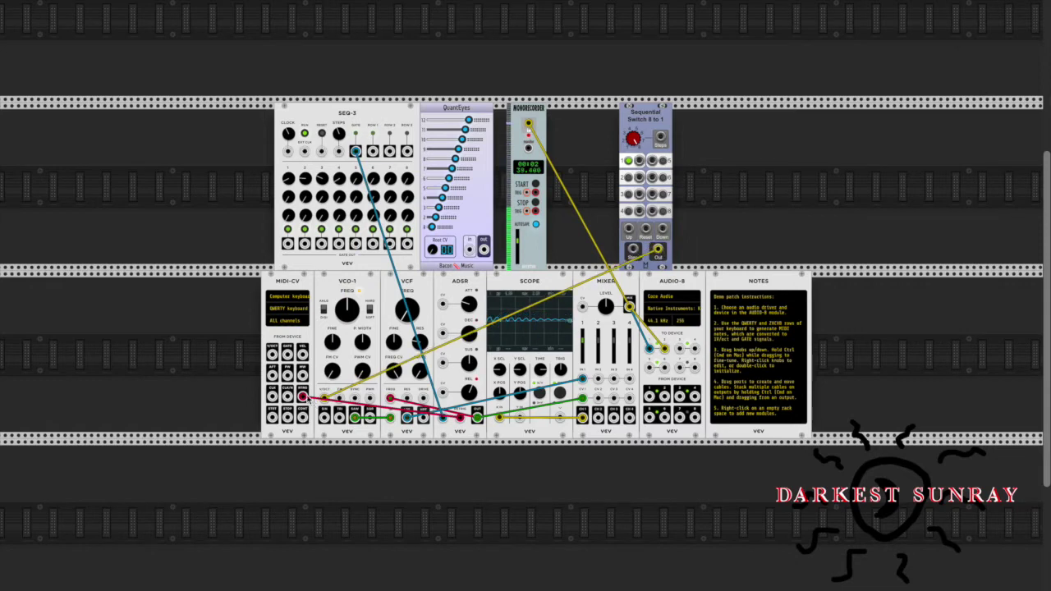
pyautogui.moveTo(324, 399)
pyautogui.mouseDown()
pyautogui.moveTo(575, 256)
pyautogui.moveTo(469, 250)
pyautogui.moveTo(427, 328)
pyautogui.moveTo(377, 378)
pyautogui.moveTo(324, 402)
pyautogui.mouseUp()
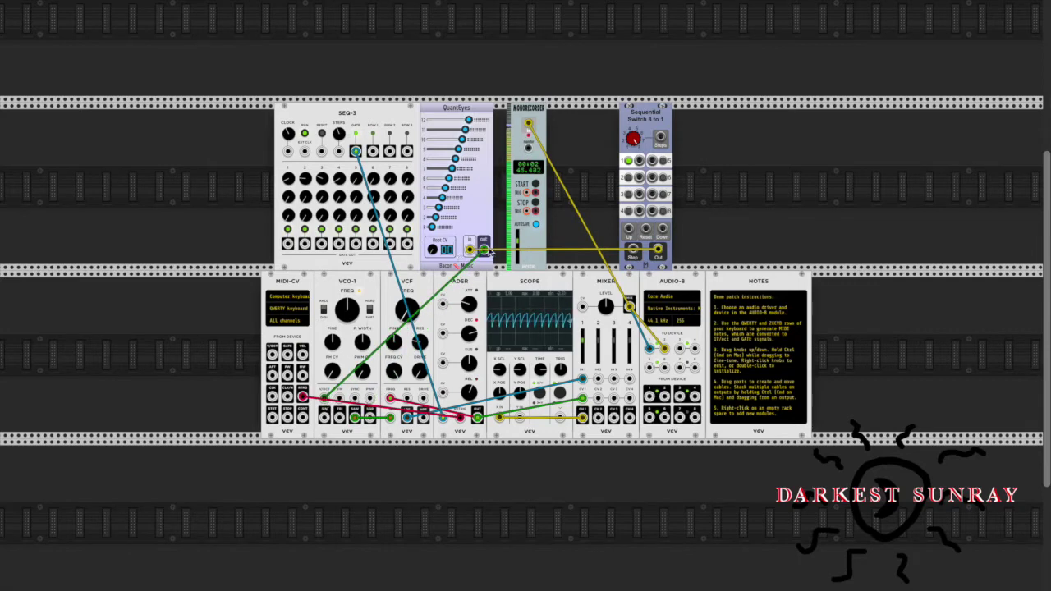
pyautogui.moveTo(639, 160); pyautogui.dragTo(373, 152)
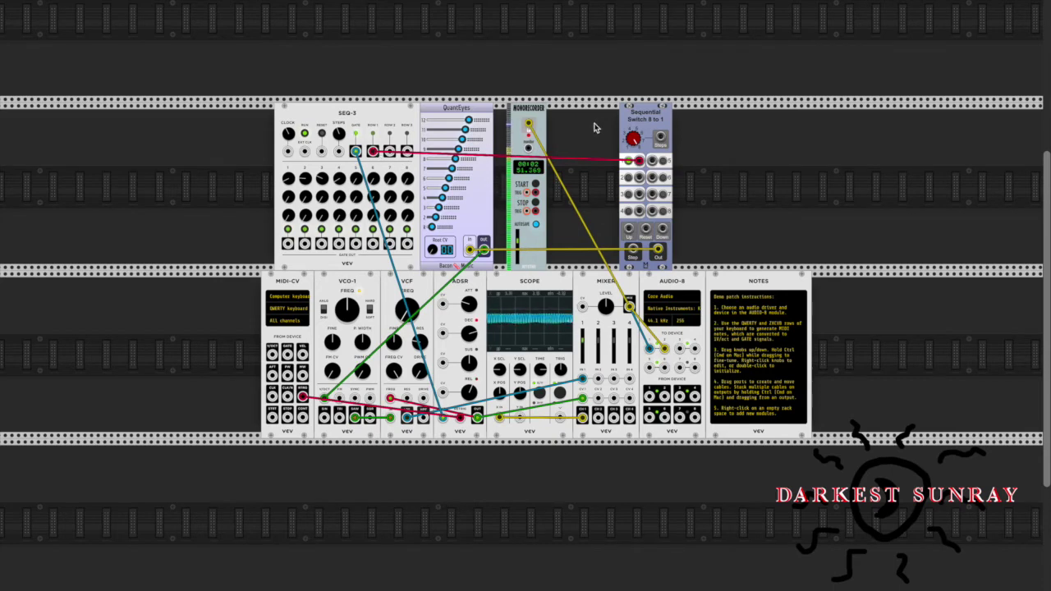
pyautogui.moveTo(391, 154); pyautogui.dragTo(640, 177)
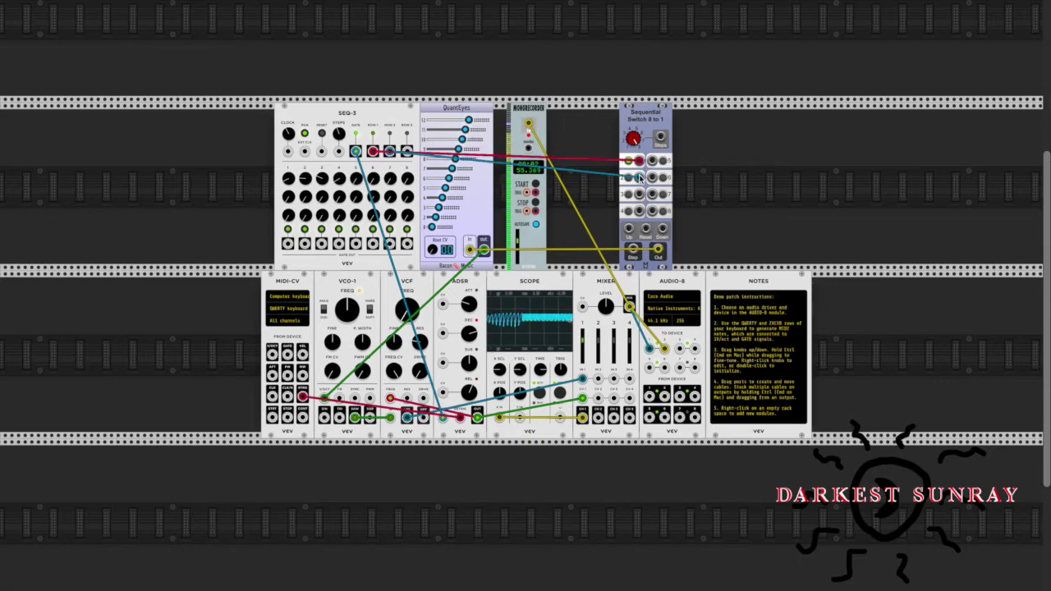
# Adjust SEQ-3's row 2 pitch knobs for steps 1, 3 and 4 to form a second melody.
pyautogui.moveTo(287, 201); pyautogui.dragTo(287, 172)
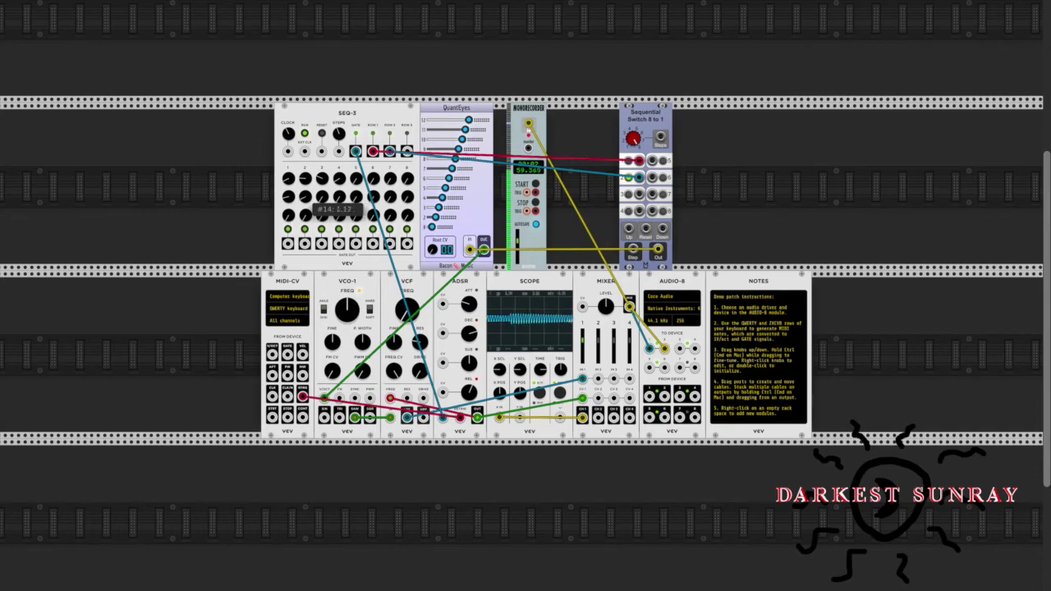
pyautogui.moveTo(321, 197)
pyautogui.mouseDown()
pyautogui.moveTo(322, 174)
pyautogui.moveTo(338, 194)
pyautogui.mouseUp()
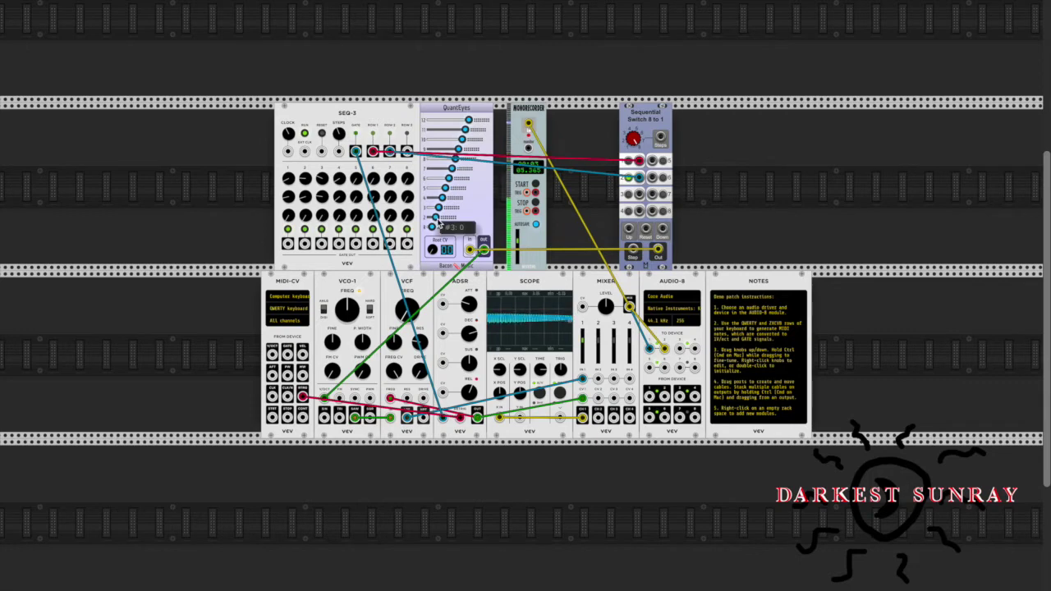
pyautogui.moveTo(340, 199); pyautogui.dragTo(340, 195)
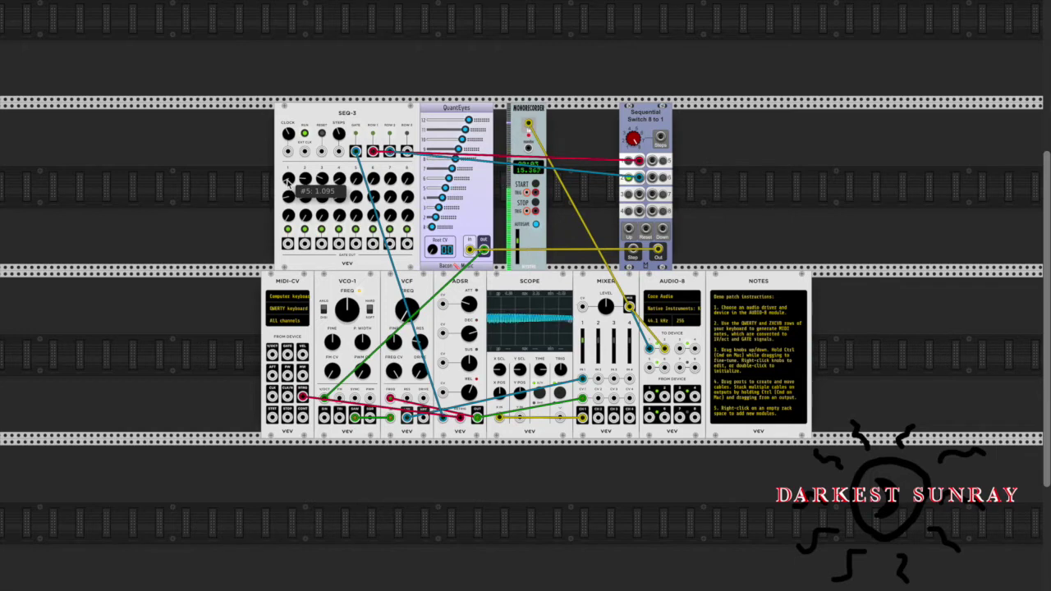
pyautogui.moveTo(288, 199); pyautogui.dragTo(287, 207)
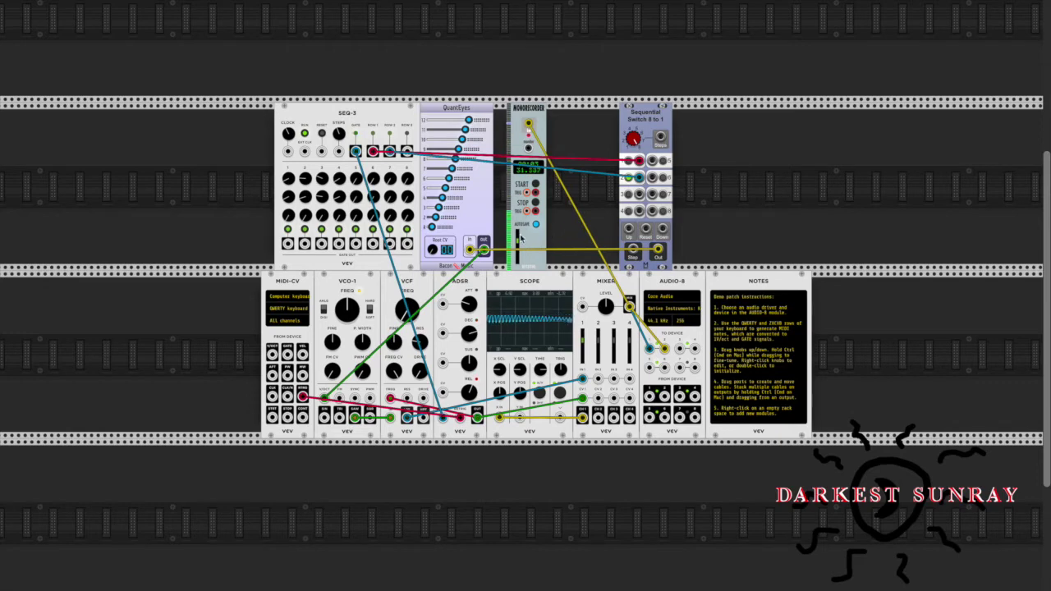
# Patch SEQ-3's first gate output to the switch's Up input, row 1 to switch inputs 2 and 3, and row 2 to input 4.
pyautogui.moveTo(289, 245); pyautogui.dragTo(629, 230)
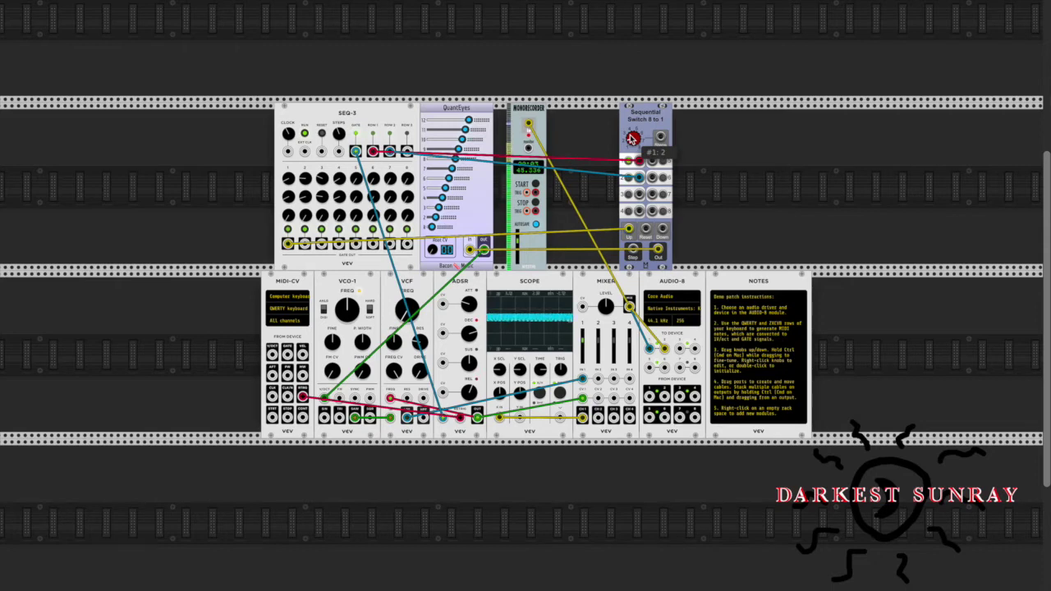
pyautogui.moveTo(639, 177); pyautogui.dragTo(641, 215)
pyautogui.moveTo(641, 178); pyautogui.dragTo(372, 152)
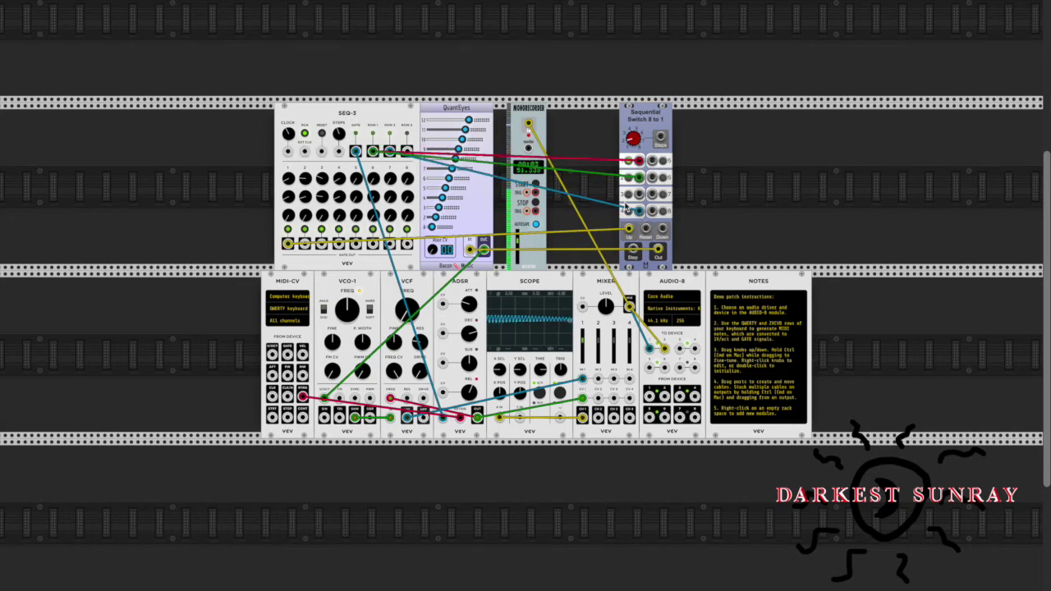
pyautogui.moveTo(639, 194); pyautogui.dragTo(373, 153)
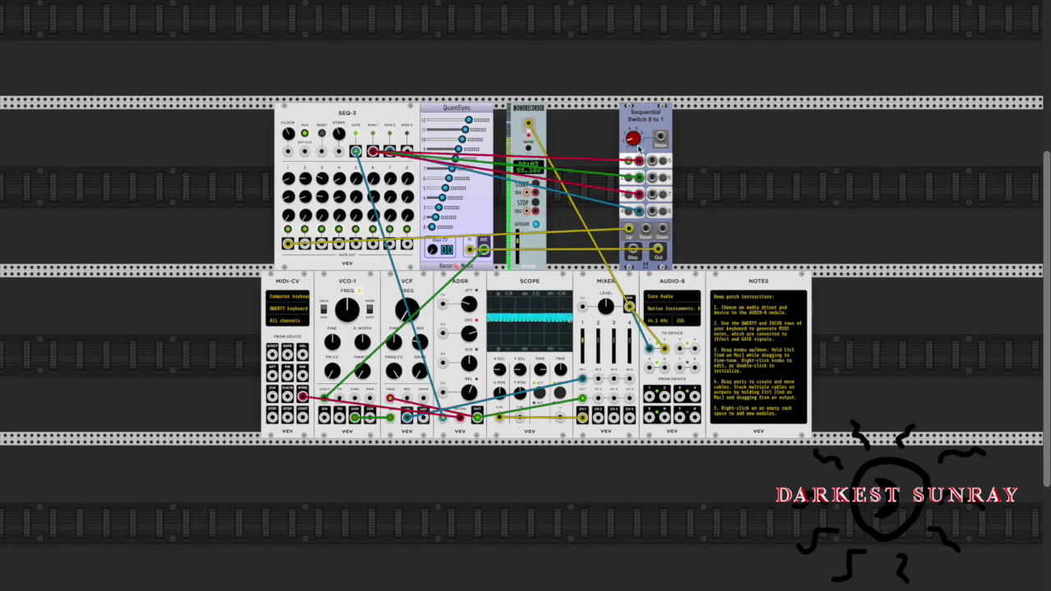
pyautogui.moveTo(631, 141)
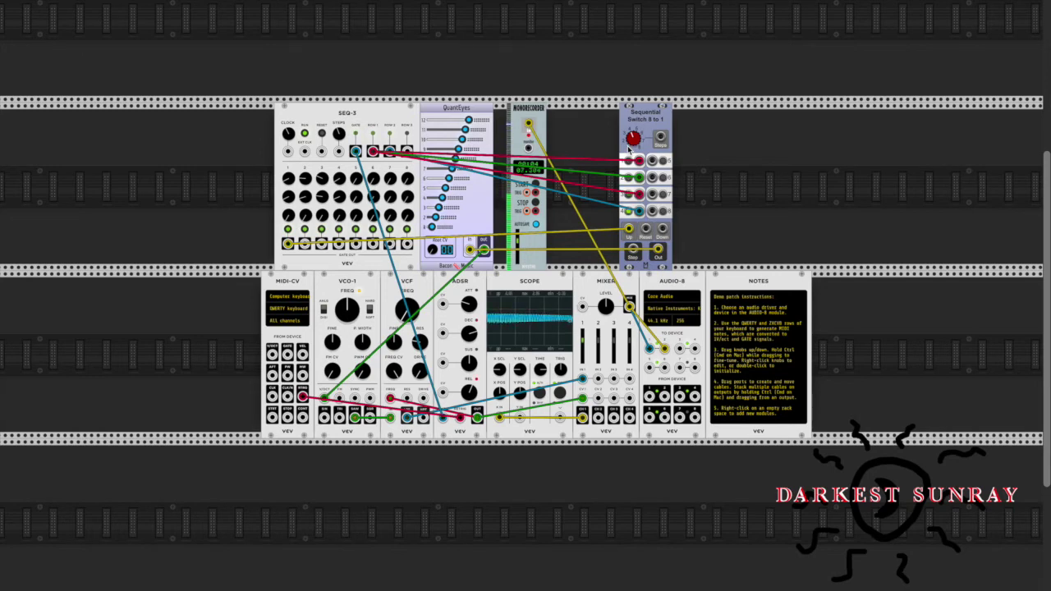
# Search the module library for "sequentia" and place VCV Sequential Switch 2 (SS-2) between the recorder and Sequential Switch 8 to 1.
pyautogui.rightClick(734, 160)
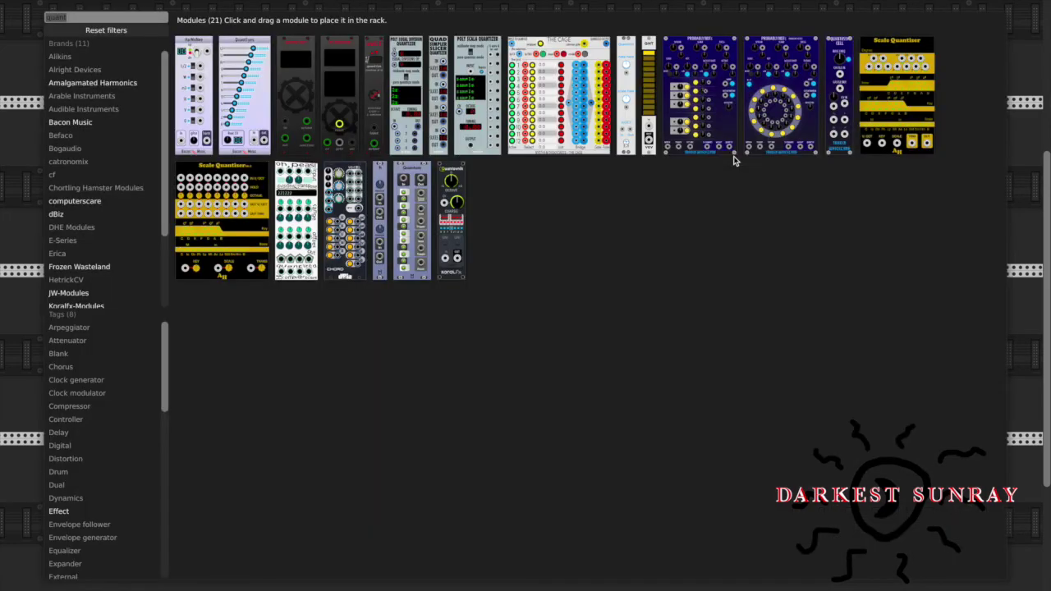
pyautogui.press('BackSpace')
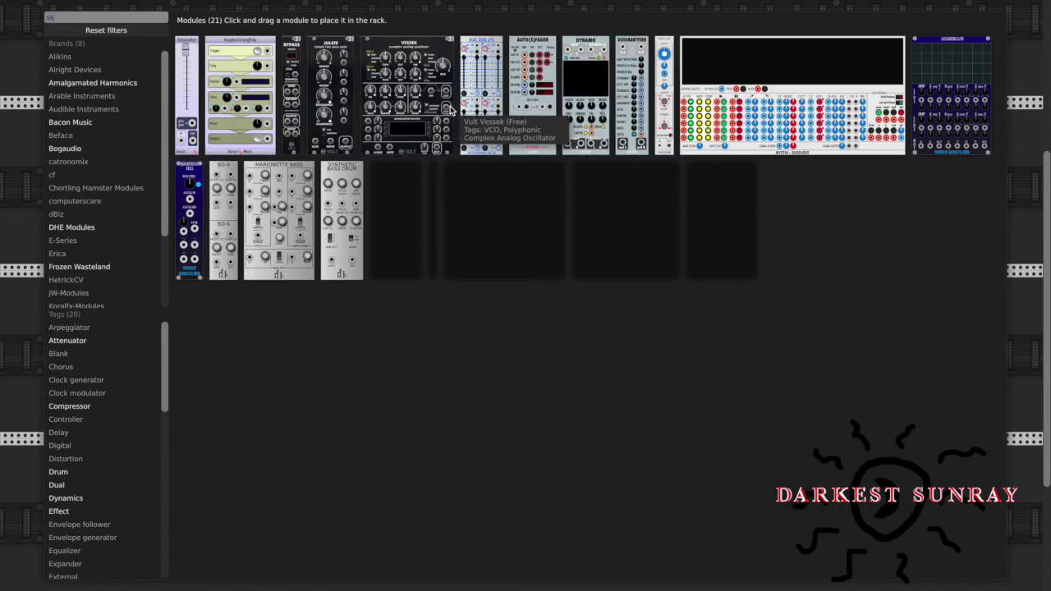
pyautogui.write('seq')
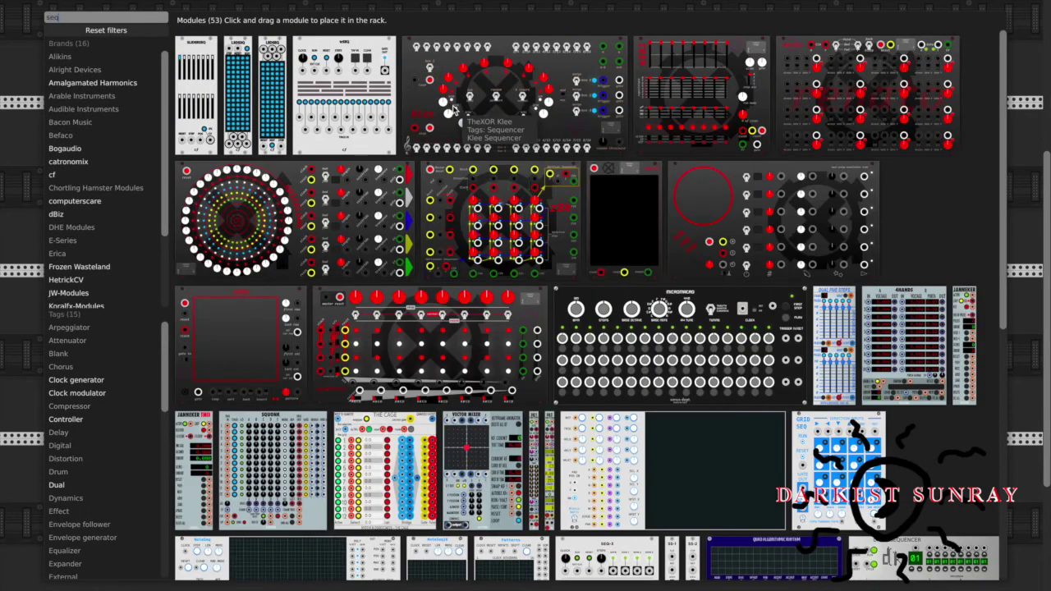
pyautogui.write('ur')
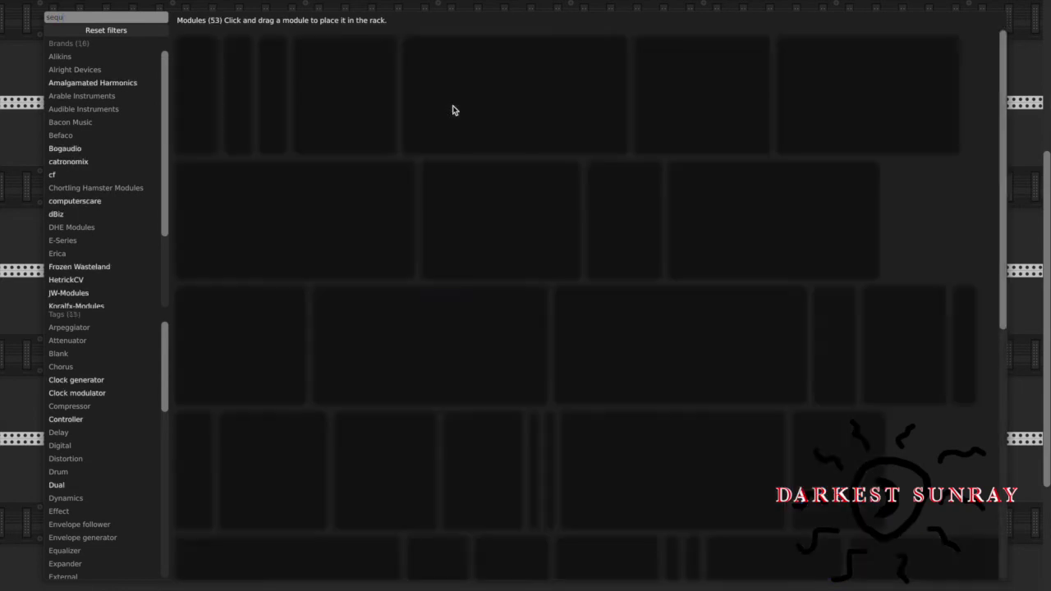
pyautogui.press('BackSpace')
pyautogui.write('entia')
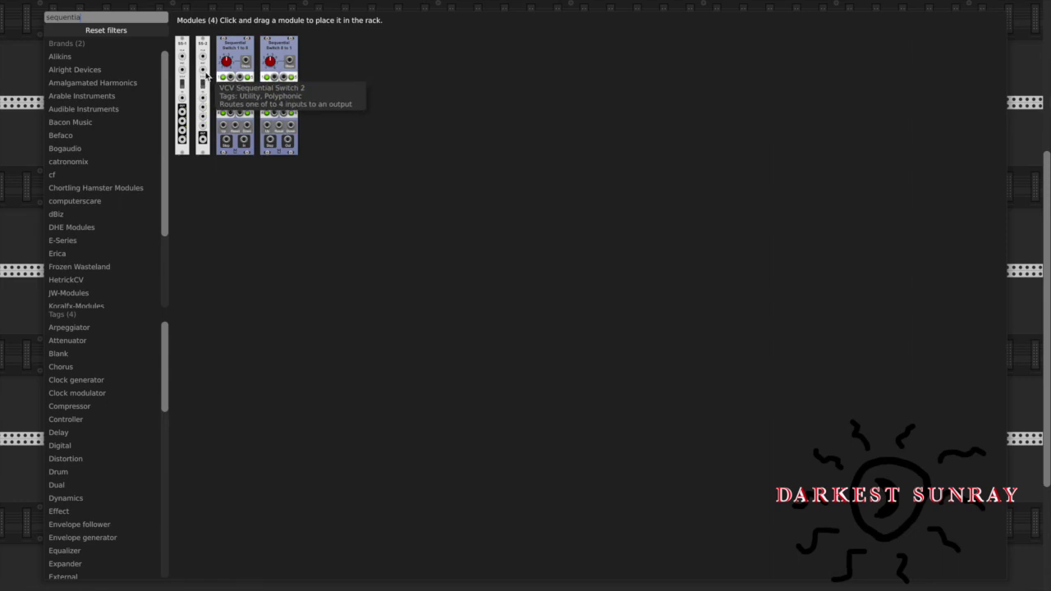
pyautogui.moveTo(205, 75); pyautogui.dragTo(597, 114)
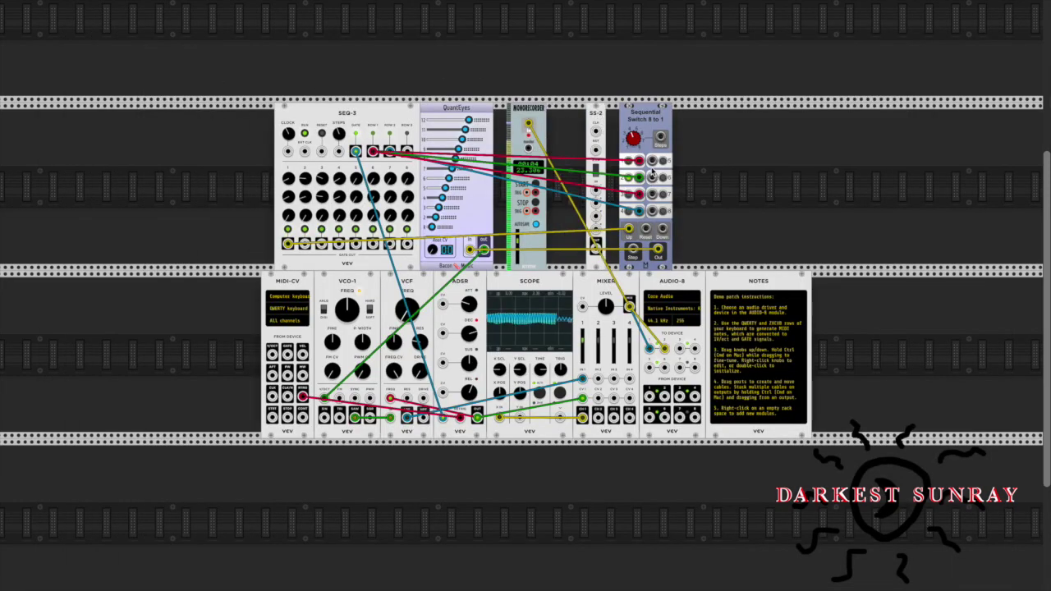